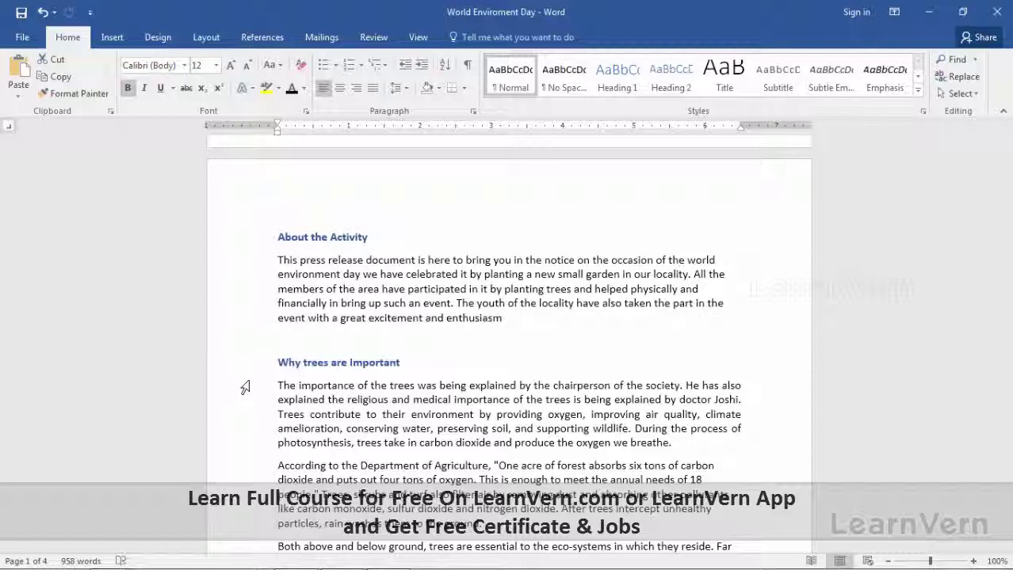
Scroll to page 3 and place the cursor below the Table of Trees, showing the tabbed Types of trees list.
scroll(354, 270, "down", 3)
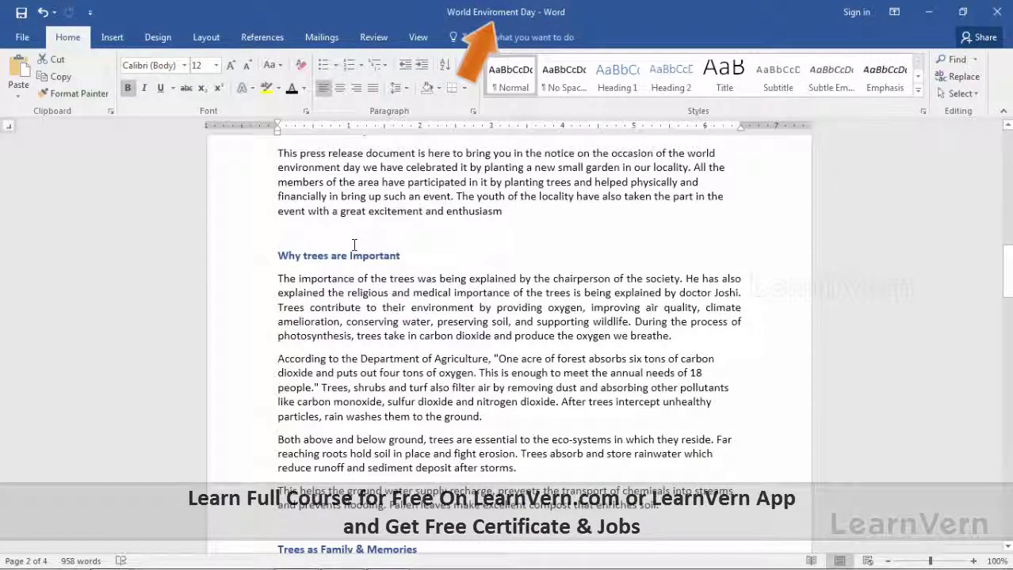
scroll(354, 244, "down", 1)
scroll(354, 244, "down", 3)
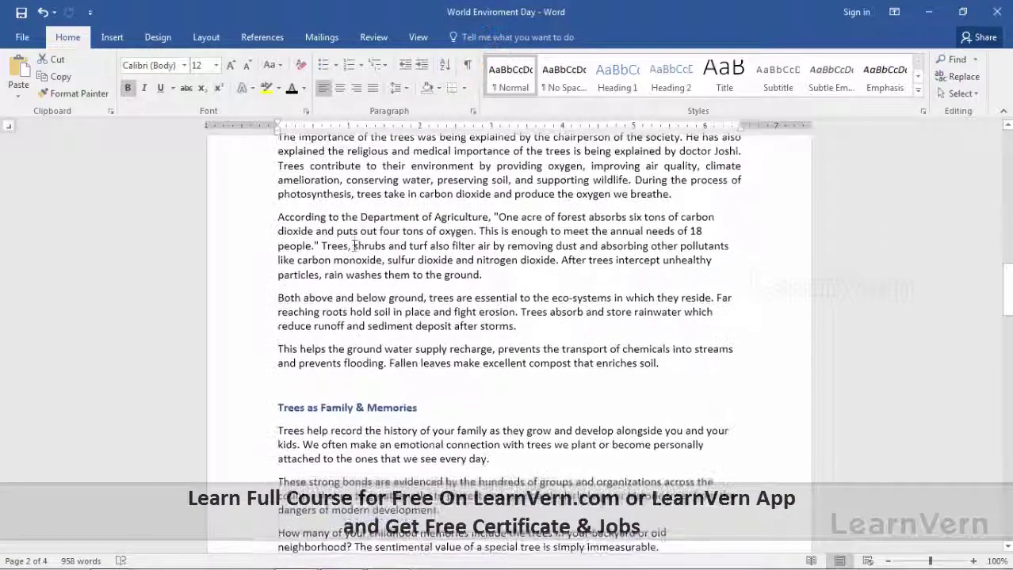
scroll(354, 244, "down", 3)
scroll(354, 244, "down", 3)
scroll(354, 244, "down", 4)
scroll(354, 242, "down", 3)
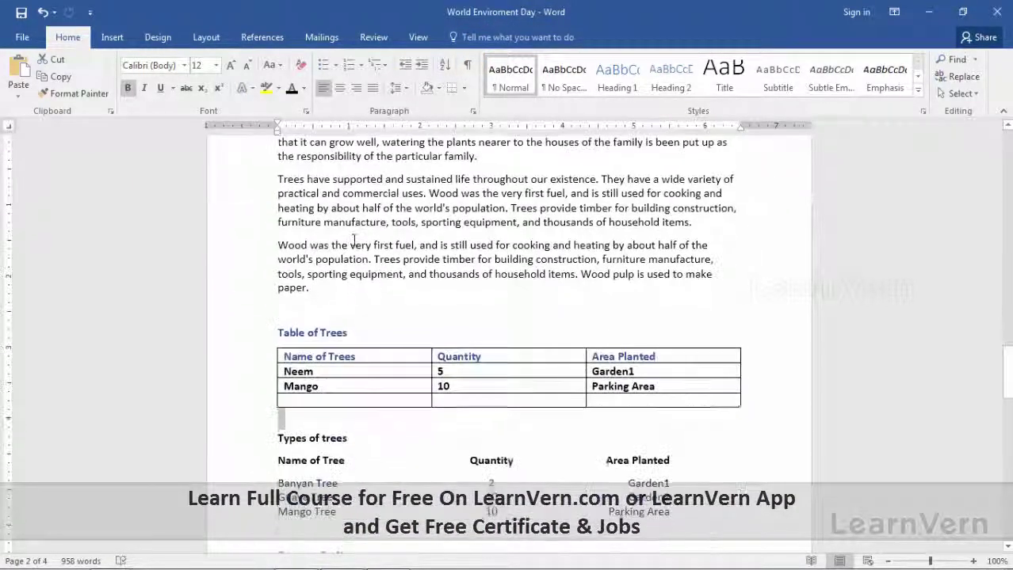
scroll(353, 238, "down", 2)
scroll(354, 238, "down", 2)
scroll(353, 238, "down", 1)
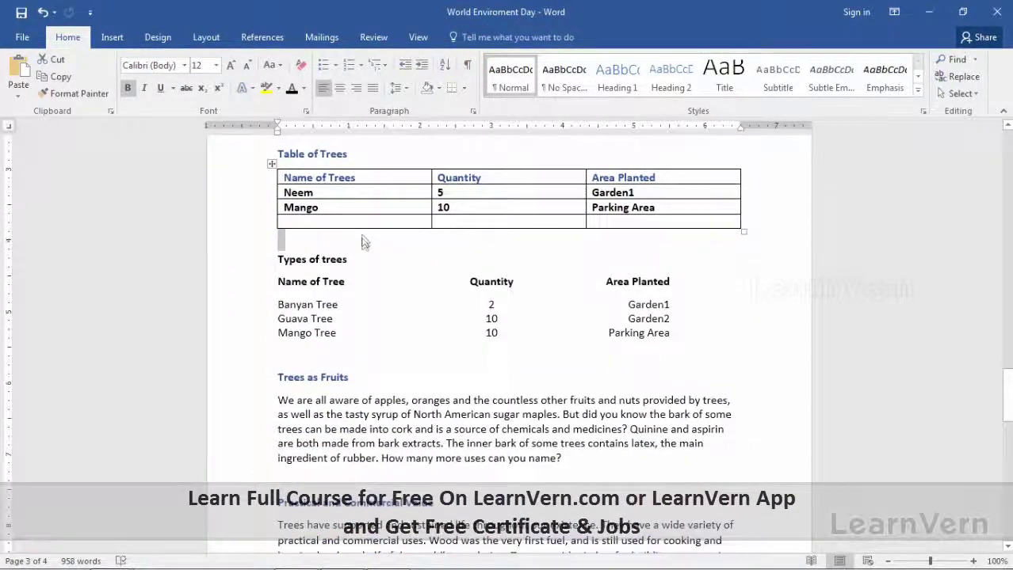
left_click(362, 238)
scroll(361, 237, "down", 1)
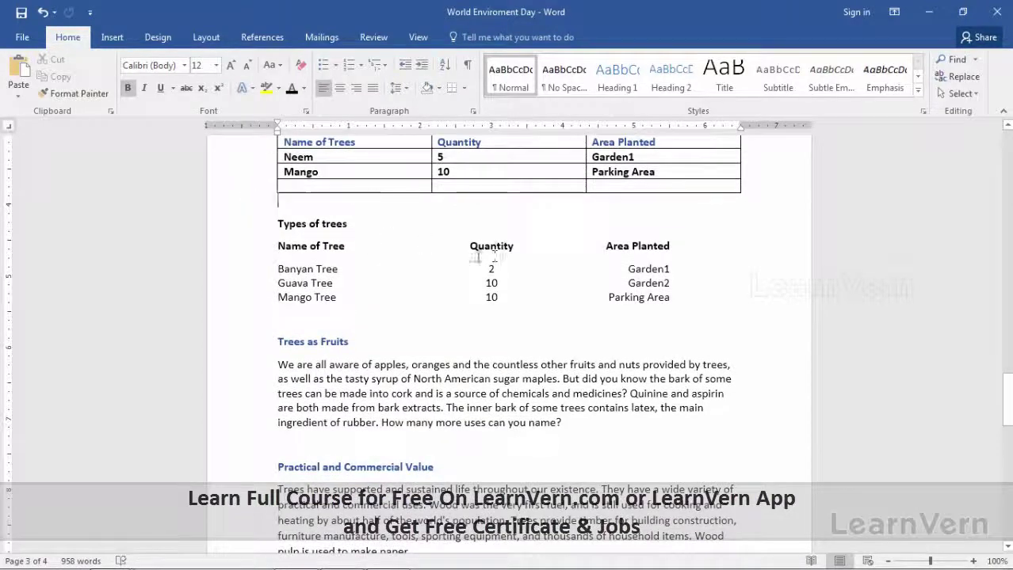
scroll(298, 237, "down", 1)
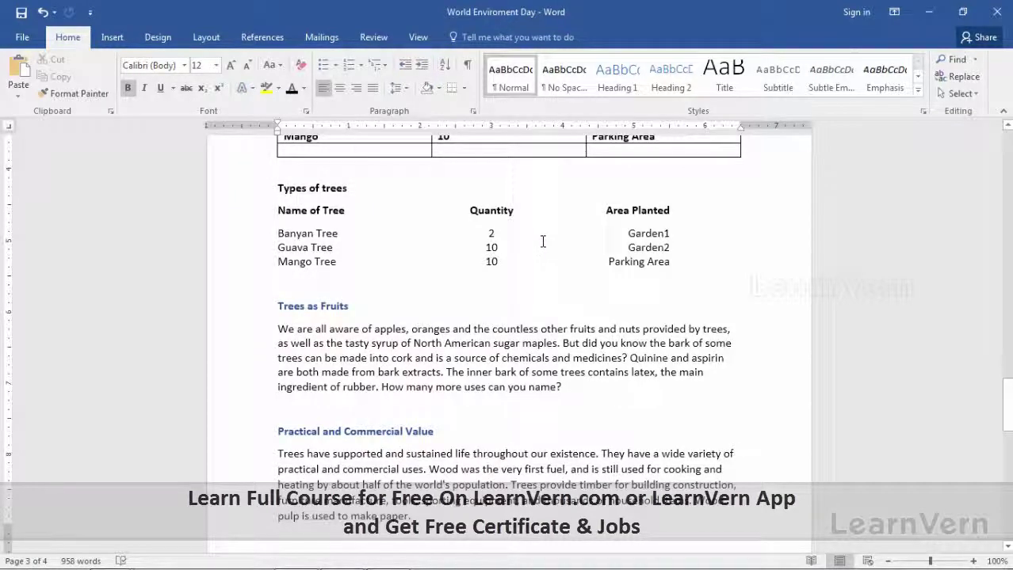
scroll(554, 236, "down", 1)
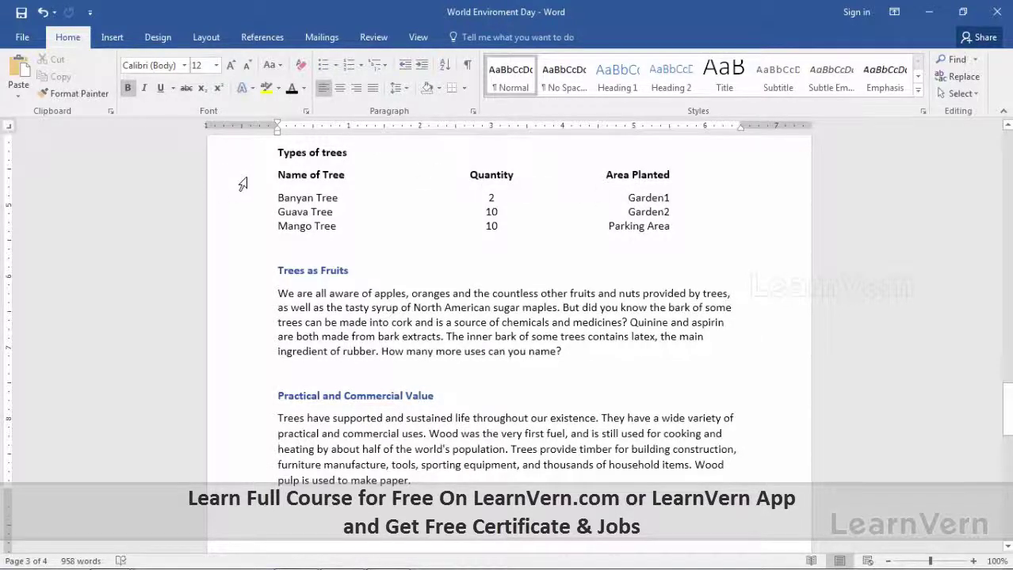
Select the list lines from the Name of Tree header through the Mango Tree row.
left_click_drag(242, 184, 248, 229)
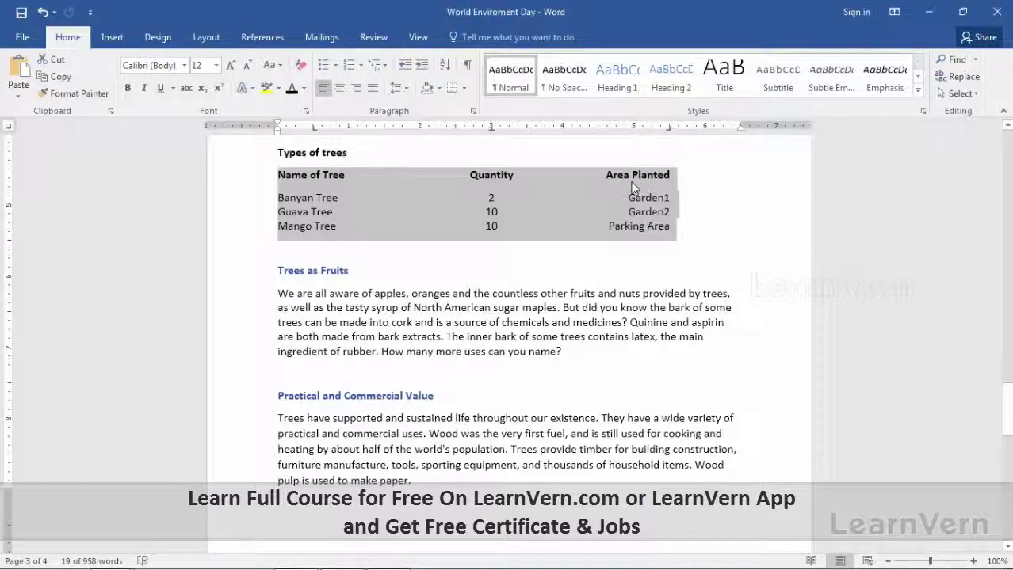
left_click(112, 37)
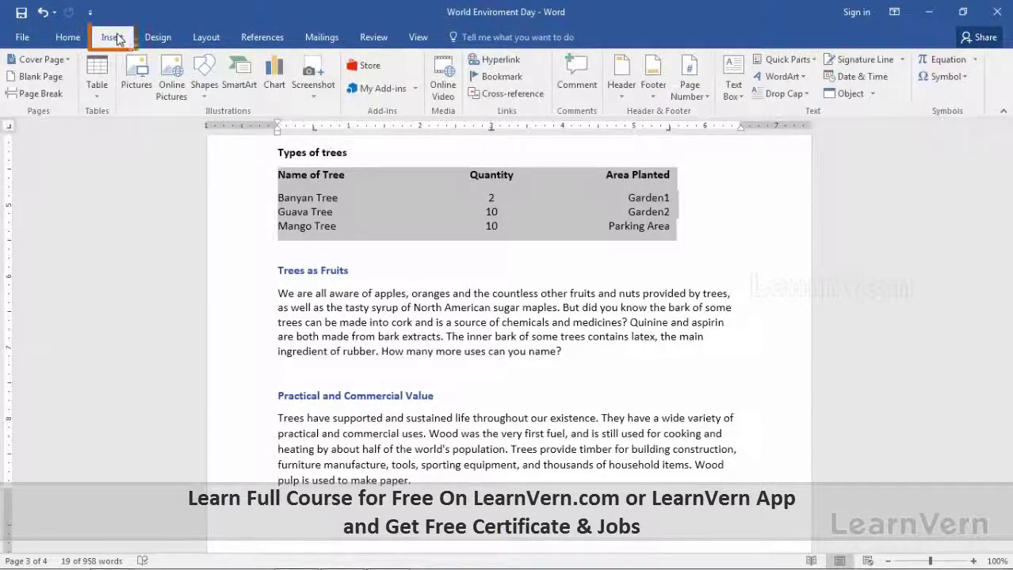
From the Insert tab's Table dropdown, choose Convert Text to Table.
left_click(103, 92)
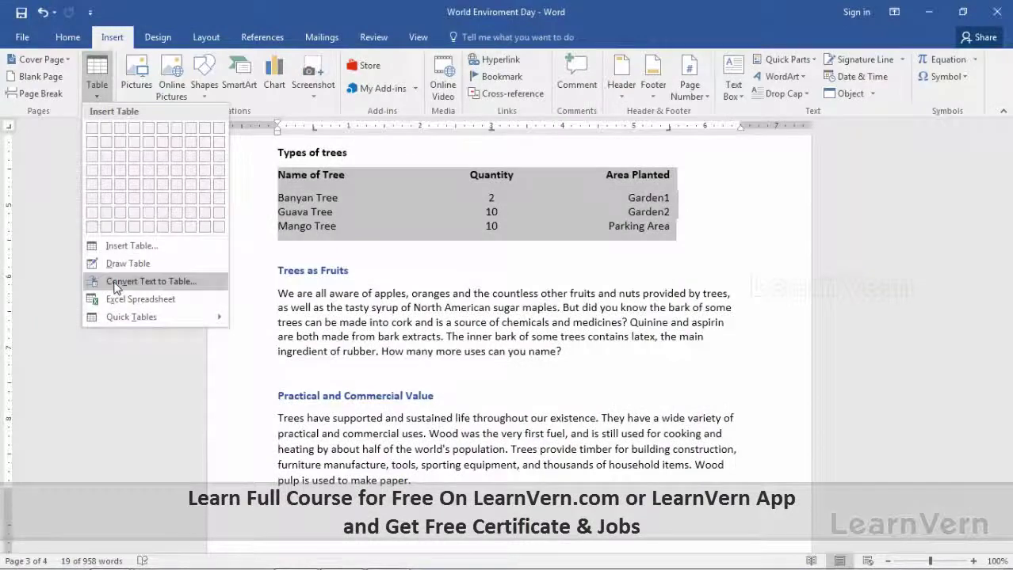
left_click(117, 284)
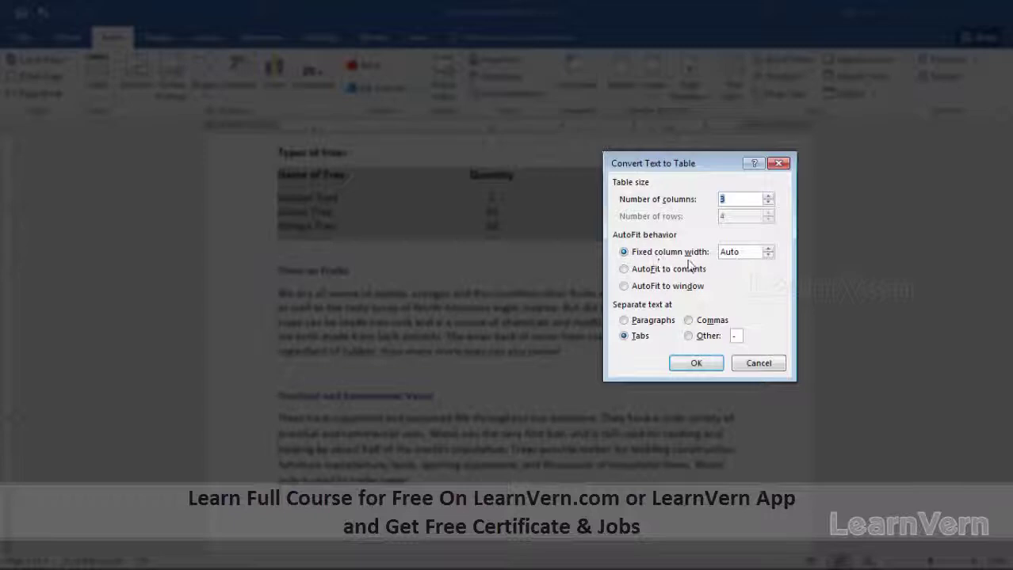
Set the conversion to AutoFit to contents, after briefly trying AutoFit to window.
left_click(624, 270)
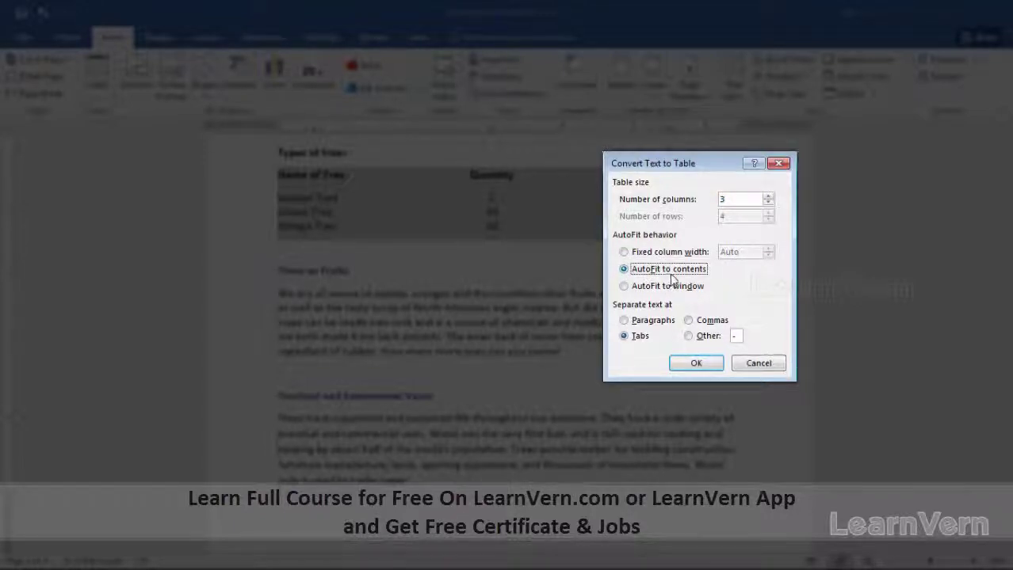
left_click(624, 287)
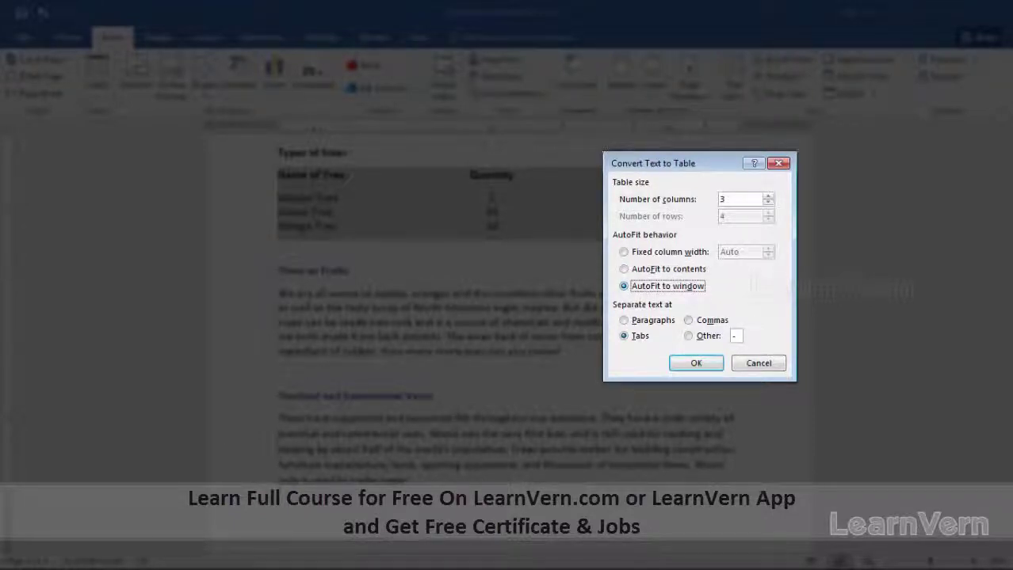
left_click(656, 272)
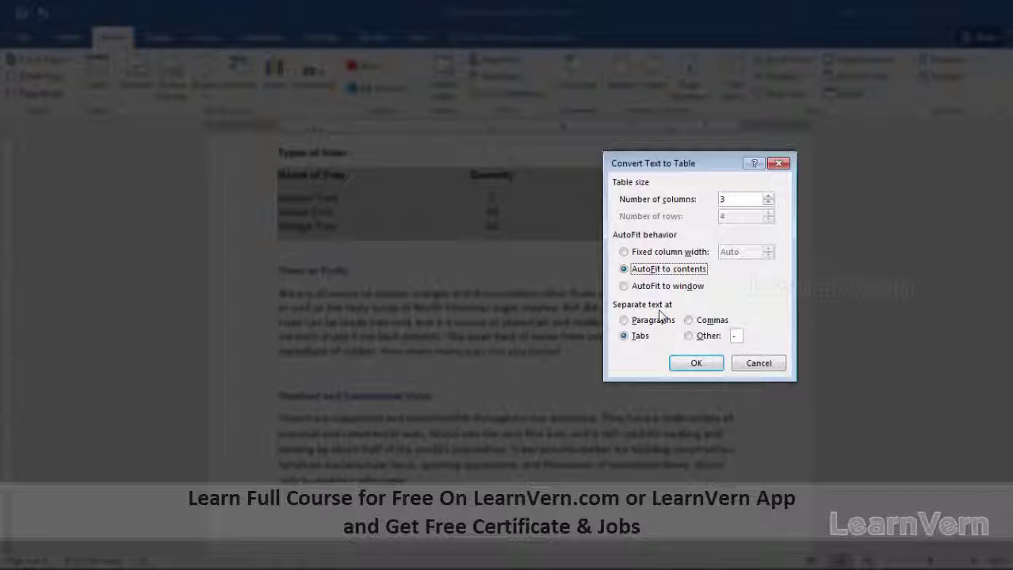
Compare the Paragraphs and Commas separators, then convert at Tabs into a 3-column, 4-row table.
left_click(634, 322)
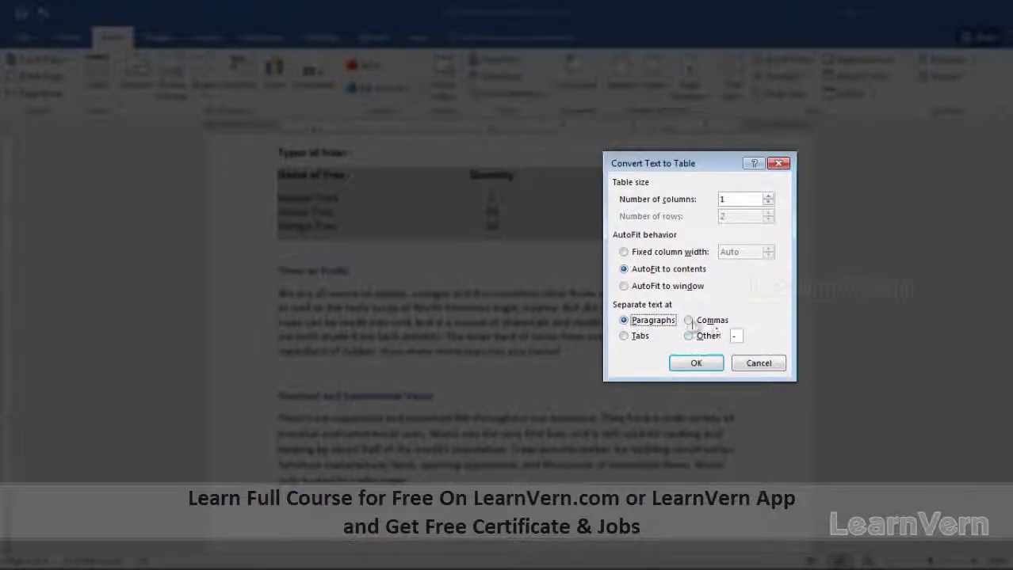
left_click(688, 321)
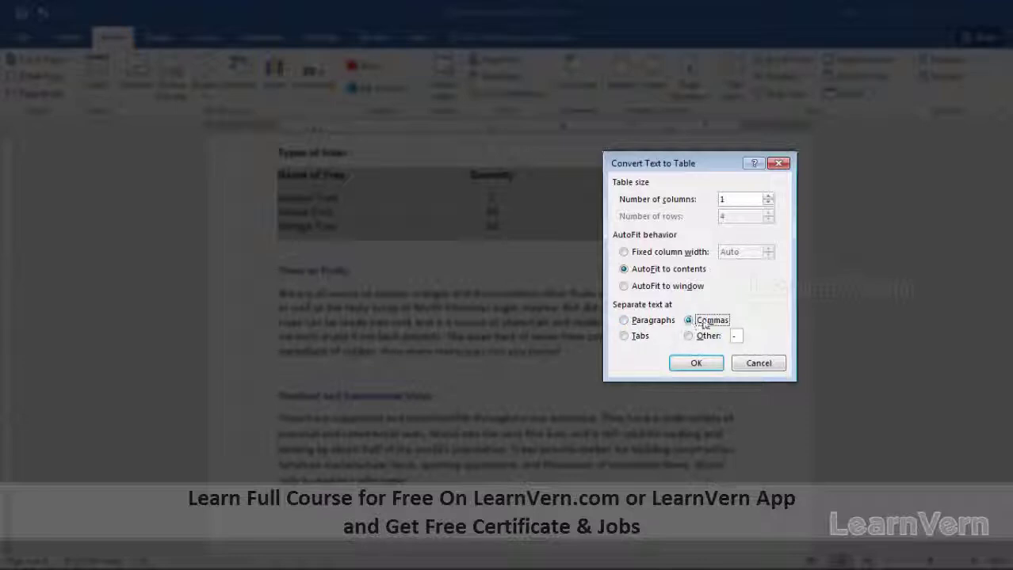
left_click(624, 336)
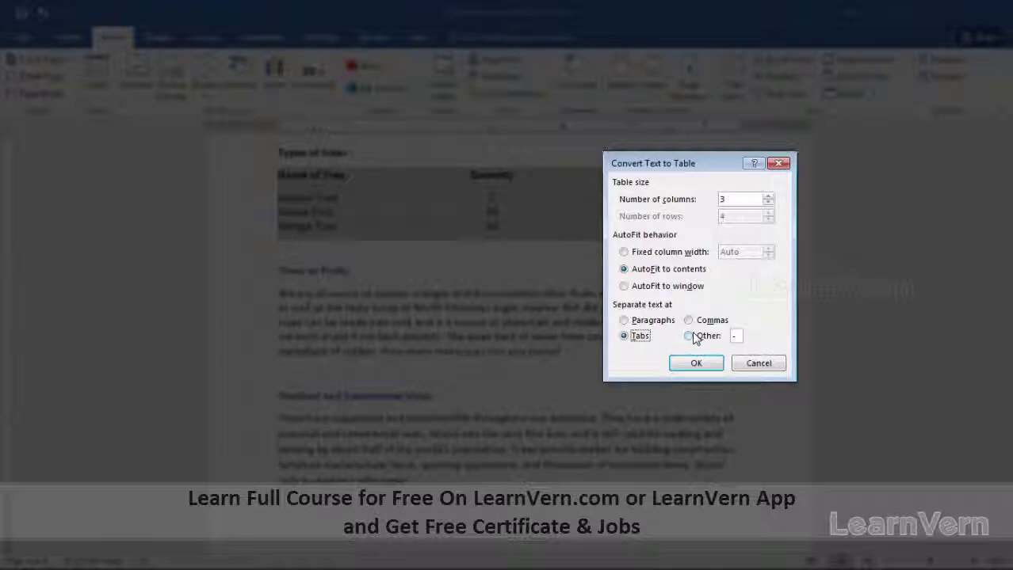
left_click(737, 336)
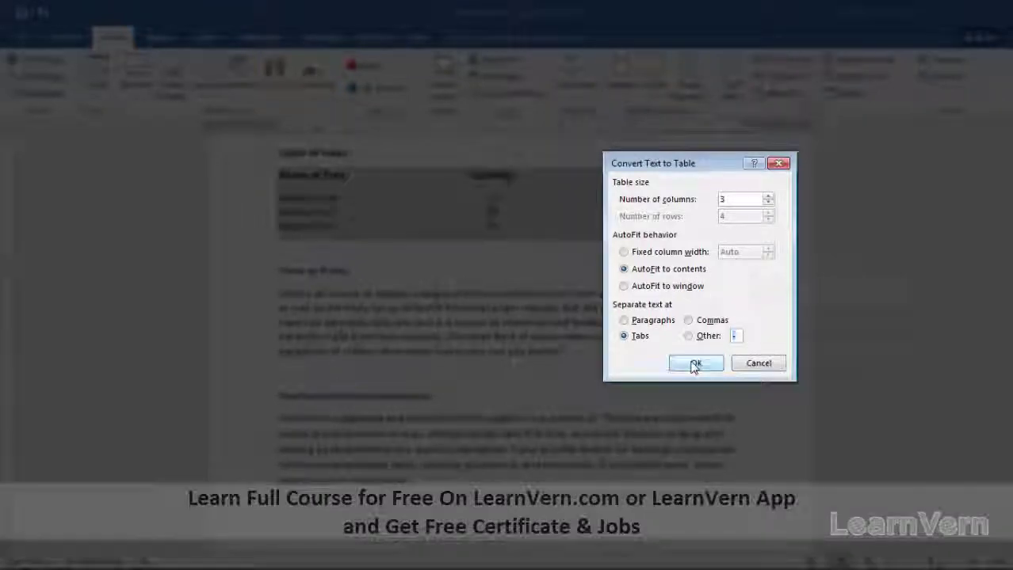
left_click(694, 365)
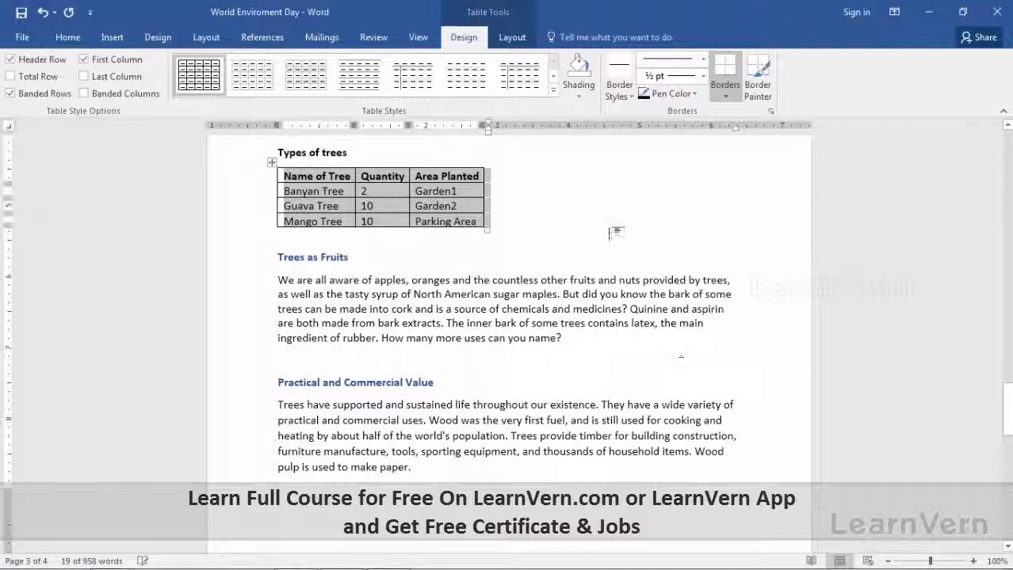
Drag the Types of trees table's corner handle outward to widen its columns and heighten its rows.
left_click(609, 233)
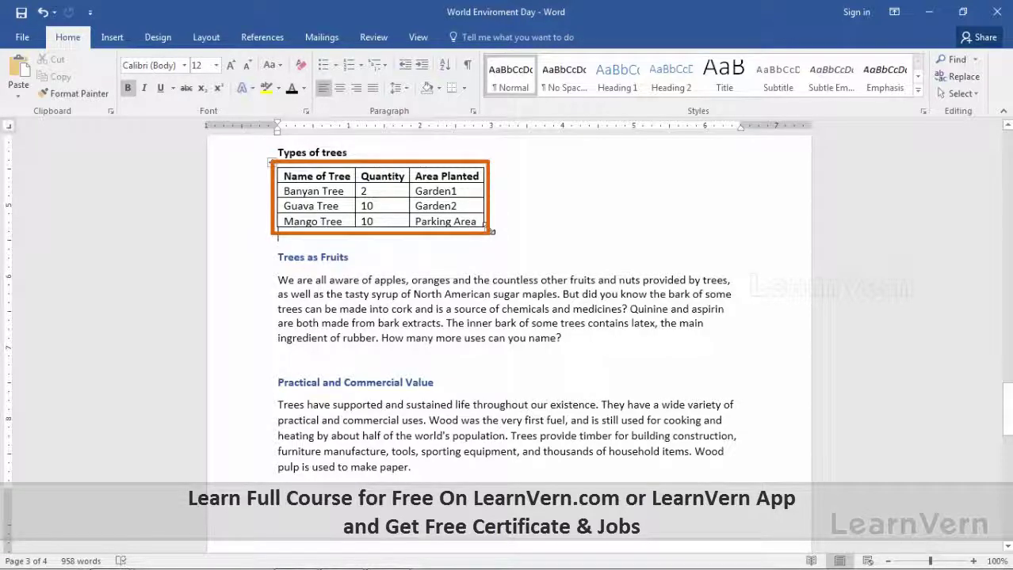
left_click_drag(486, 230, 674, 233)
left_click_drag(721, 264, 733, 307)
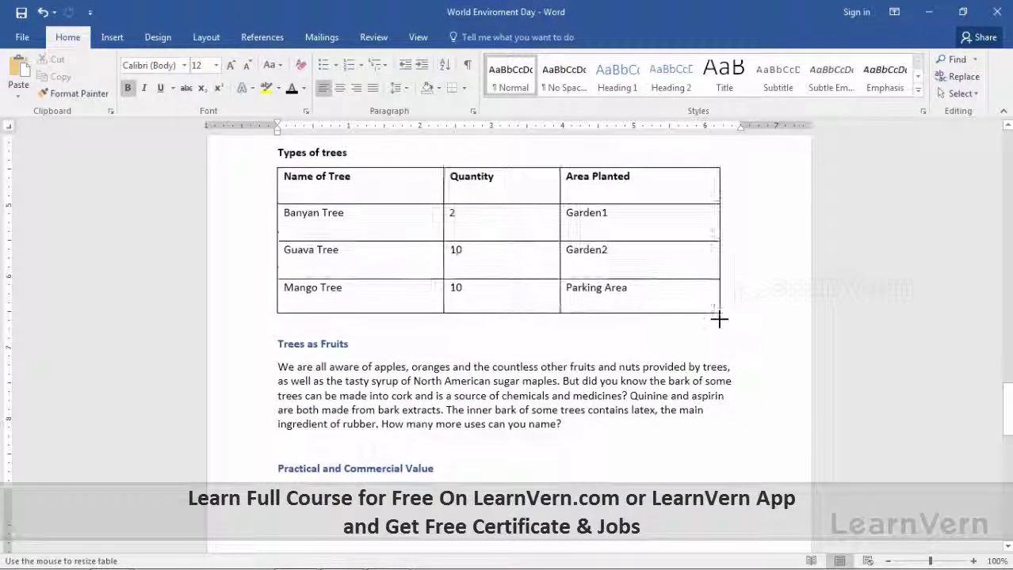
left_click_drag(733, 307, 717, 303)
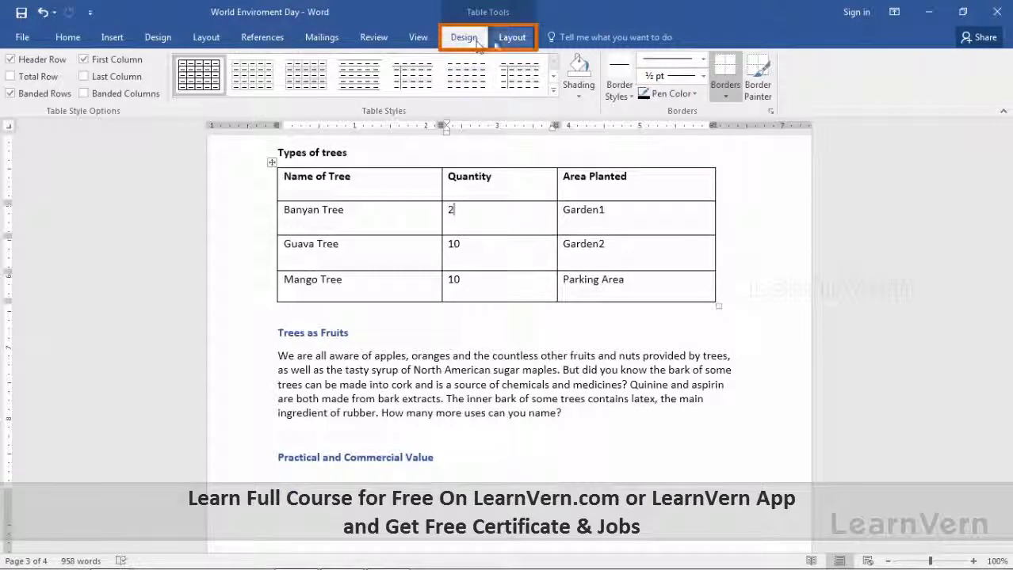
Preview gallery styles on the tree table, then apply Table Grid.
left_click(511, 38)
left_click(461, 36)
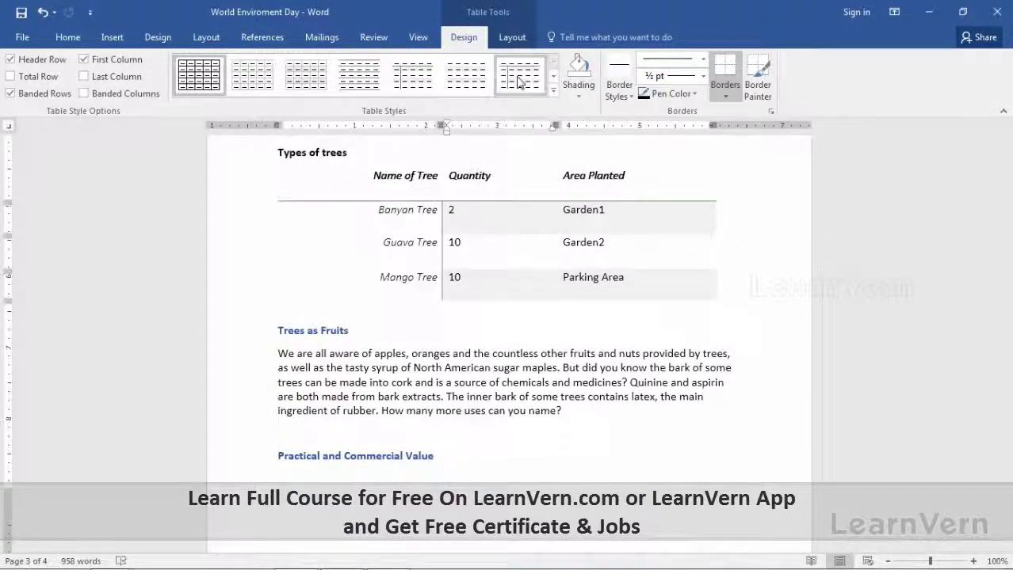
left_click(359, 75)
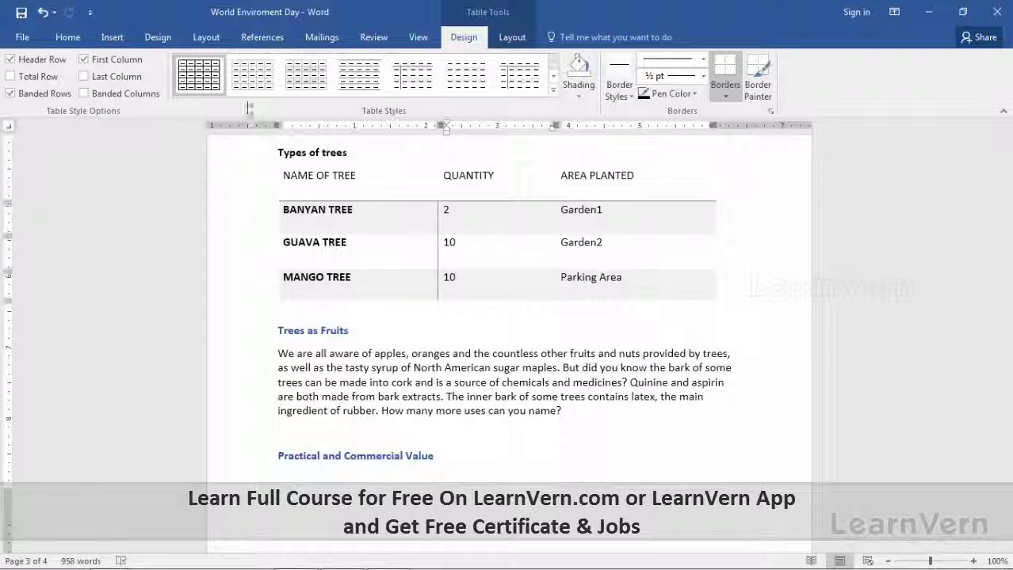
left_click(199, 75)
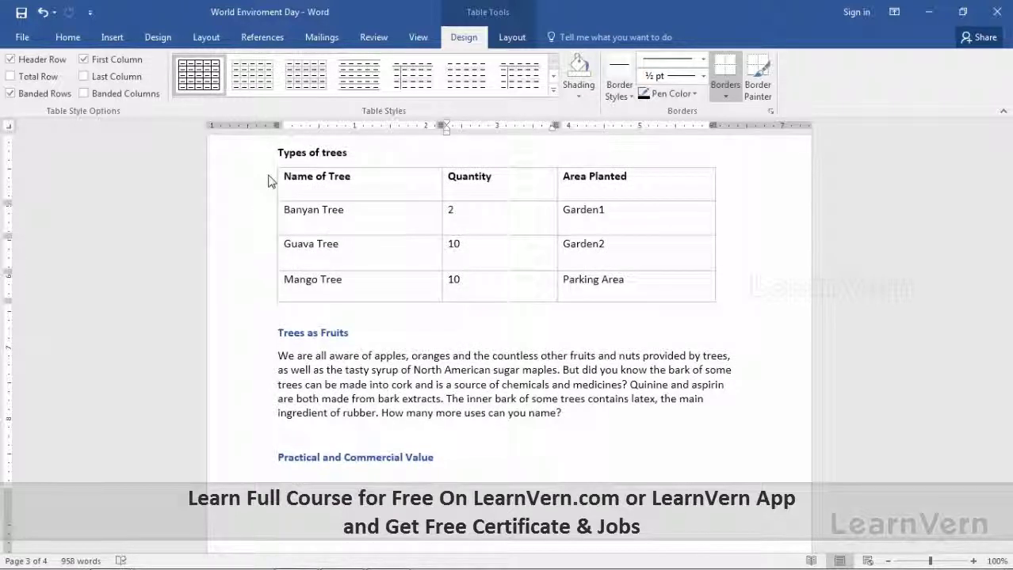